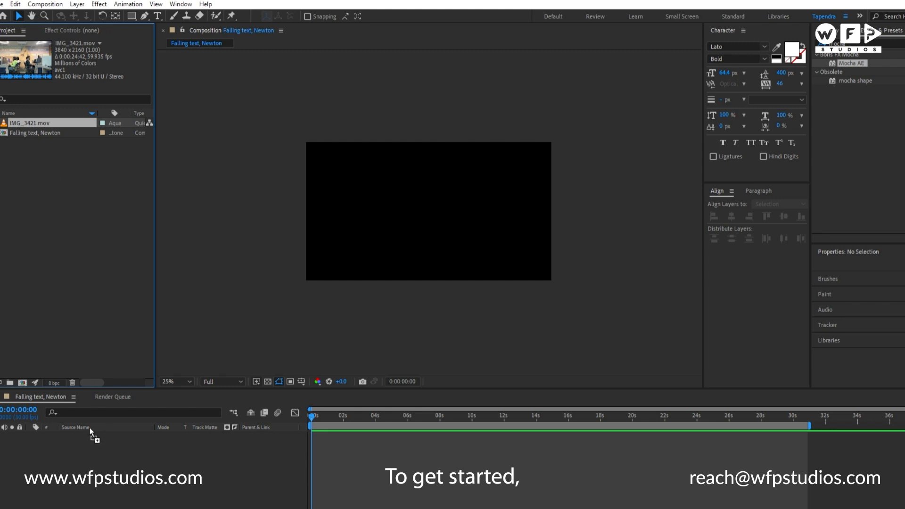
Add IMG_3421.mov to the Falling text, Newton composition and fit the footage to the composition width.
left_click_drag(90, 428, 90, 438)
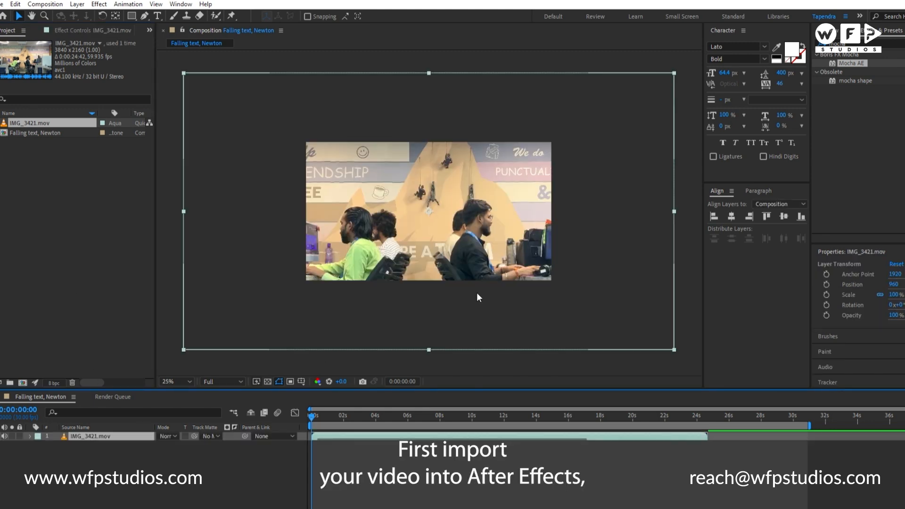
key("ctrl+alt+shift+h")
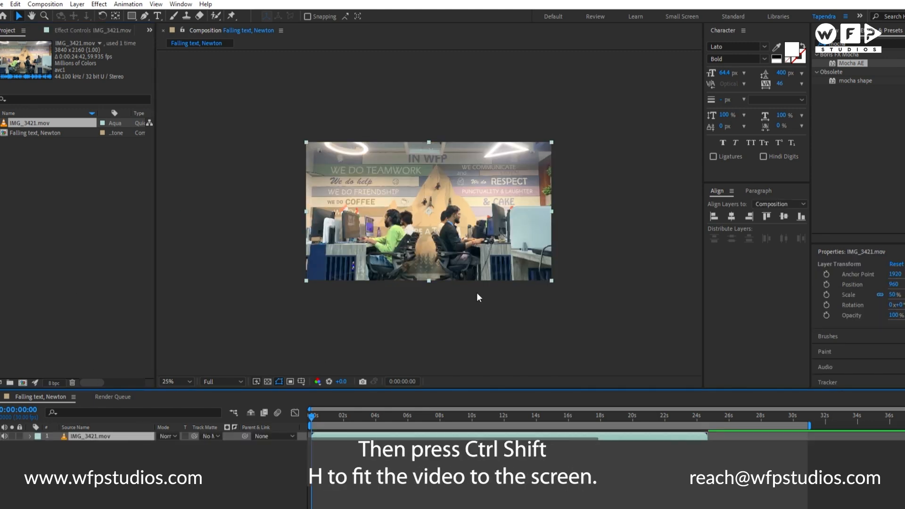
left_click(474, 290)
scroll(458, 251, "up", 1)
mouse_move(457, 251)
left_mouse_down()
mouse_move(468, 254)
mouse_move(460, 252)
left_mouse_up()
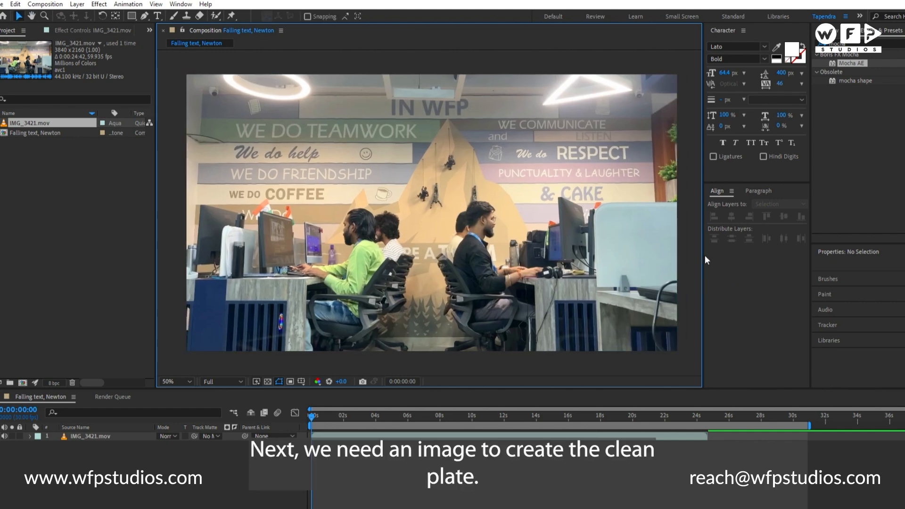
Render the first frame of the Falling text, Newton composition as a JPEG sequence, and return to its timeline.
left_click_drag(705, 257, 715, 261)
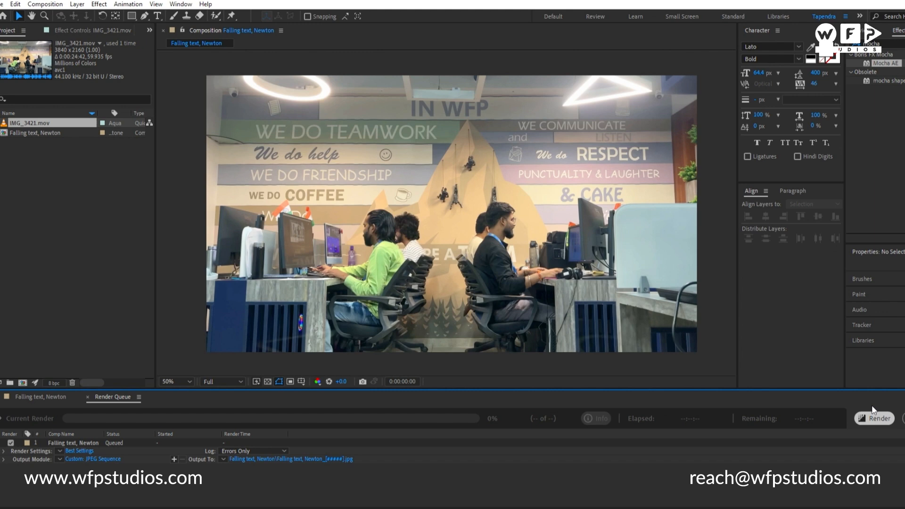
left_click(873, 413)
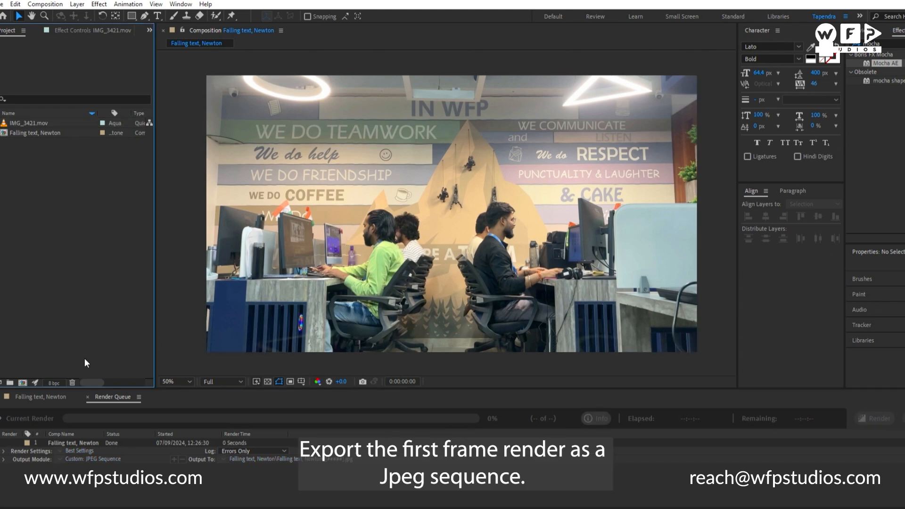
left_click(40, 396)
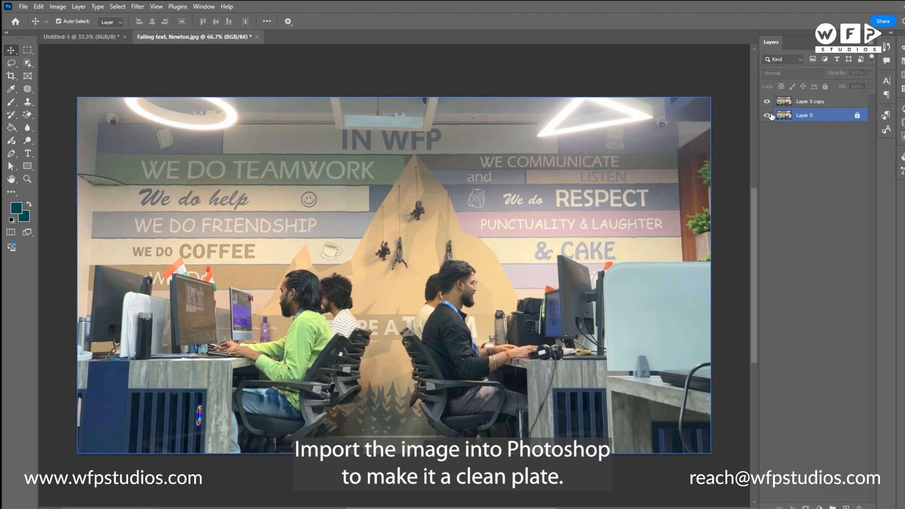
In Photoshop, hide the locked Layer 0 and marquee-select the WE DO TEAMWORK lettering on Layer 0 copy.
left_click(768, 115)
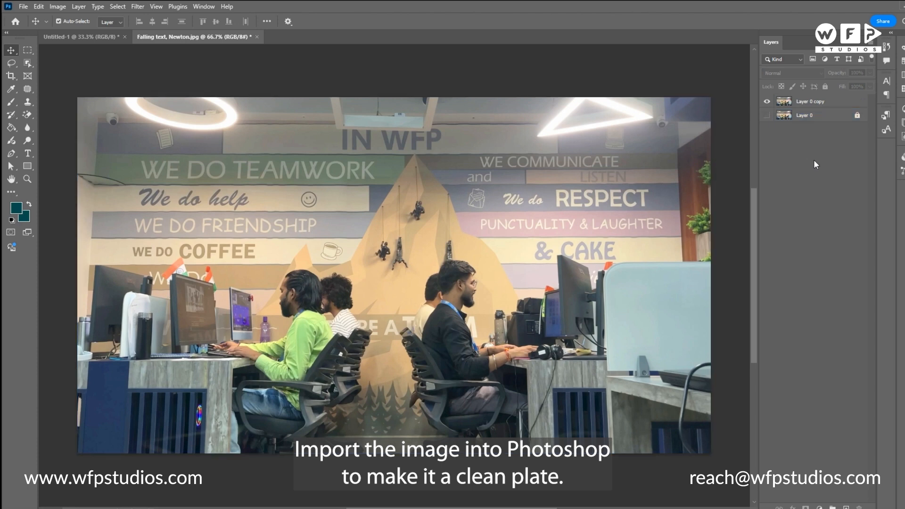
left_click(811, 101)
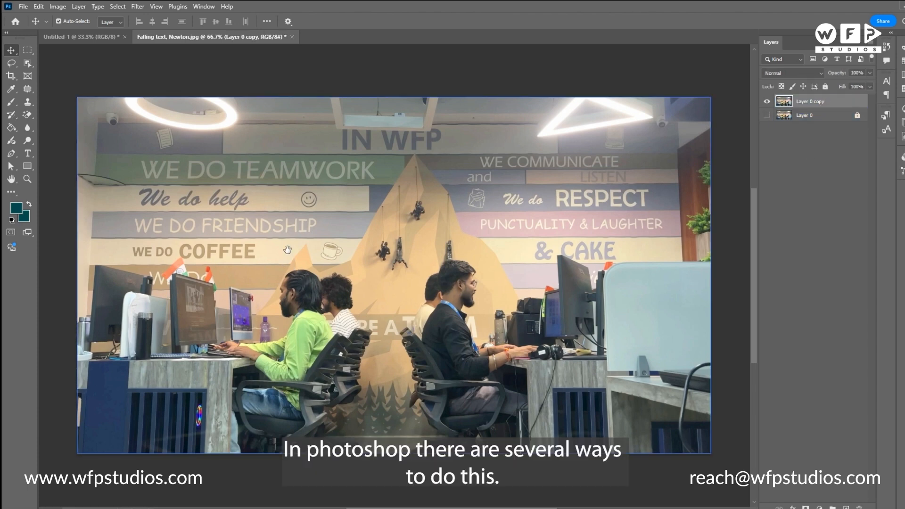
left_click_drag(260, 227, 371, 275)
left_click_drag(242, 202, 396, 253)
key("m")
key("ctrl+plus")
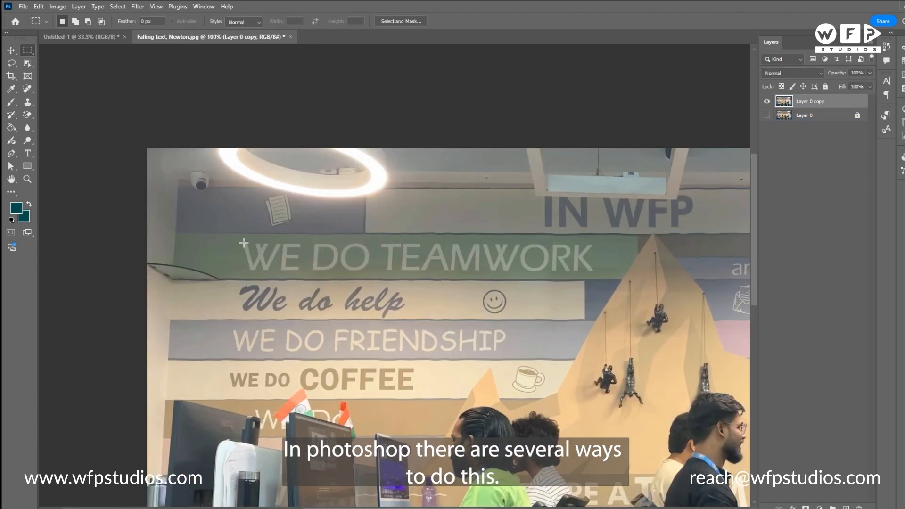
left_click_drag(233, 237, 604, 276)
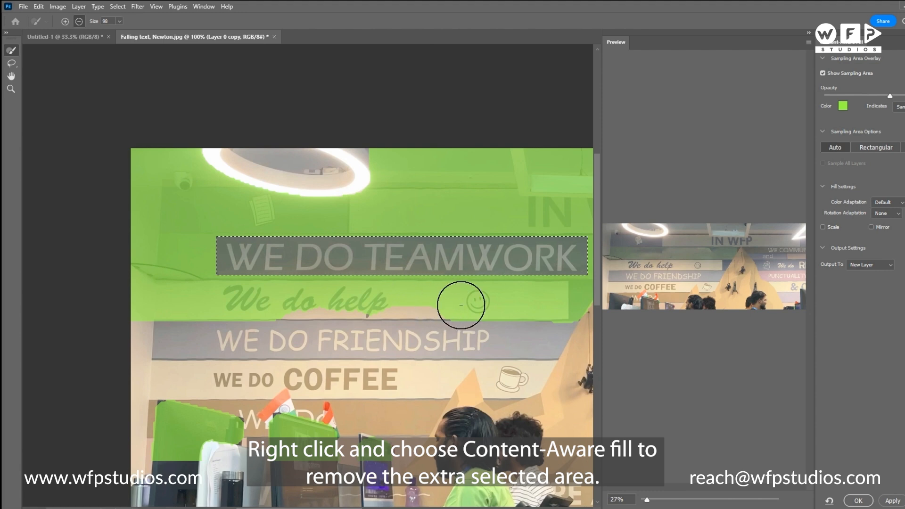
Erase the Content-Aware Fill sampling overlay except for a narrow area of green band around the WE DO TEAMWORK selection.
mouse_move(610, 333)
left_mouse_down()
mouse_move(311, 321)
mouse_move(214, 196)
mouse_move(179, 183)
left_mouse_up()
key("ctrl+minus")
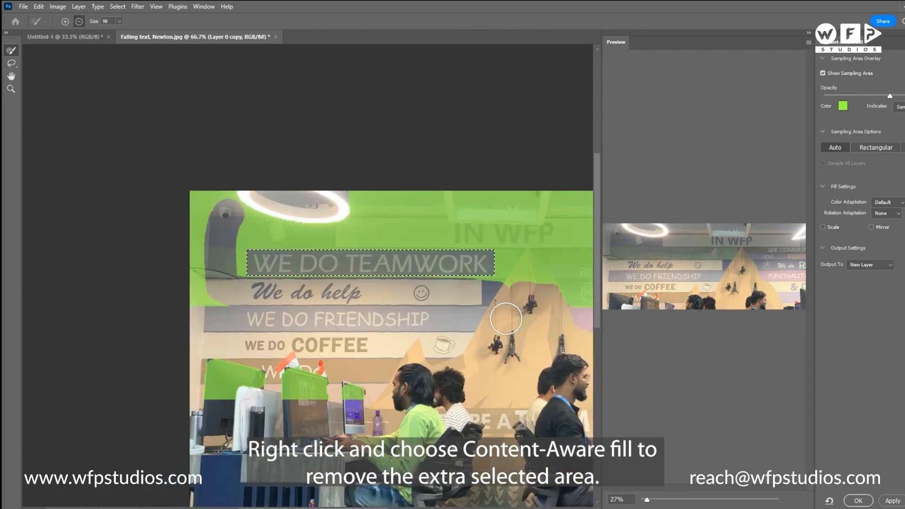
mouse_move(507, 318)
left_mouse_down()
mouse_move(213, 271)
mouse_move(511, 388)
left_mouse_up()
left_click_drag(576, 205, 560, 306)
mouse_move(535, 323)
left_mouse_down()
mouse_move(301, 287)
mouse_move(319, 288)
left_mouse_up()
left_click_drag(357, 250, 402, 222)
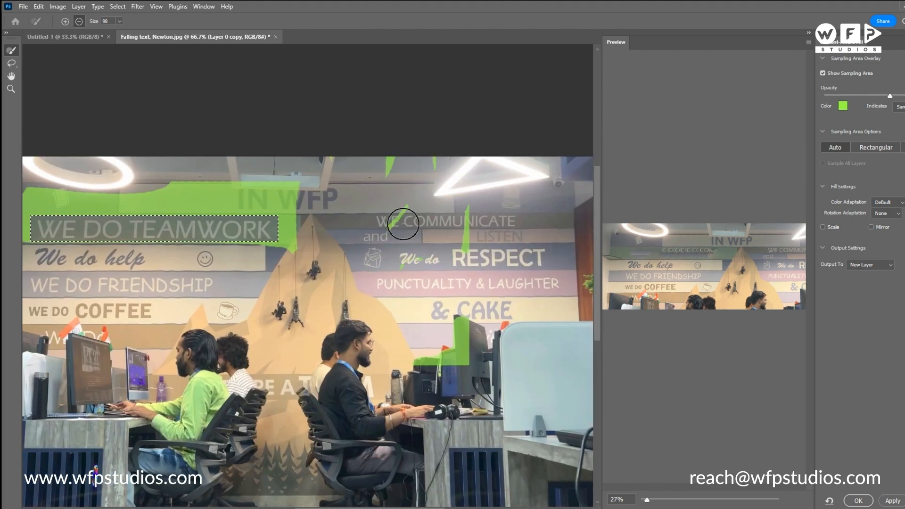
left_click_drag(437, 333, 452, 350)
left_click_drag(182, 349, 390, 405)
mouse_move(511, 247)
left_mouse_down()
mouse_move(305, 257)
mouse_move(523, 383)
left_mouse_up()
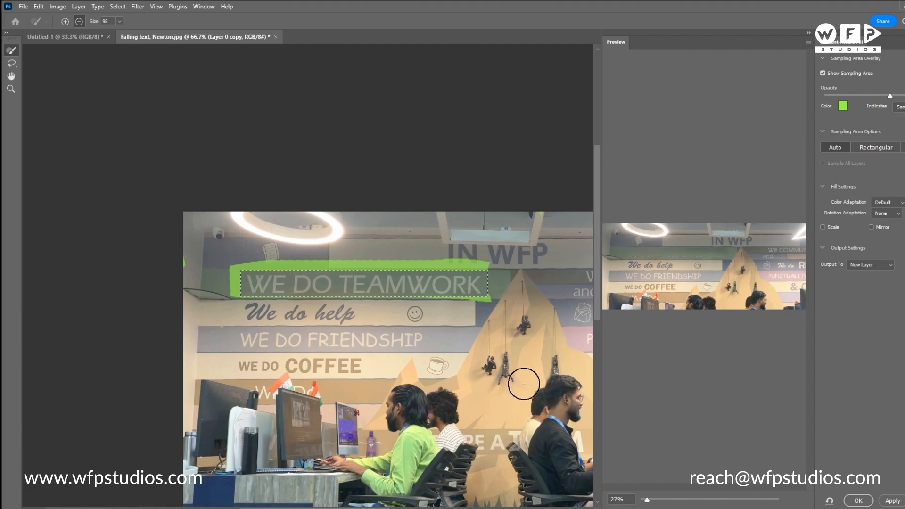
Undo the last sampling-brush strokes and apply the Content-Aware Fill to the WE DO TEAMWORK selection, output to a new layer.
key("ctrl+z")
mouse_move(530, 246)
left_mouse_down()
mouse_move(242, 273)
mouse_move(416, 288)
mouse_move(386, 259)
mouse_move(283, 258)
mouse_move(521, 255)
left_mouse_up()
key("ctrl+z")
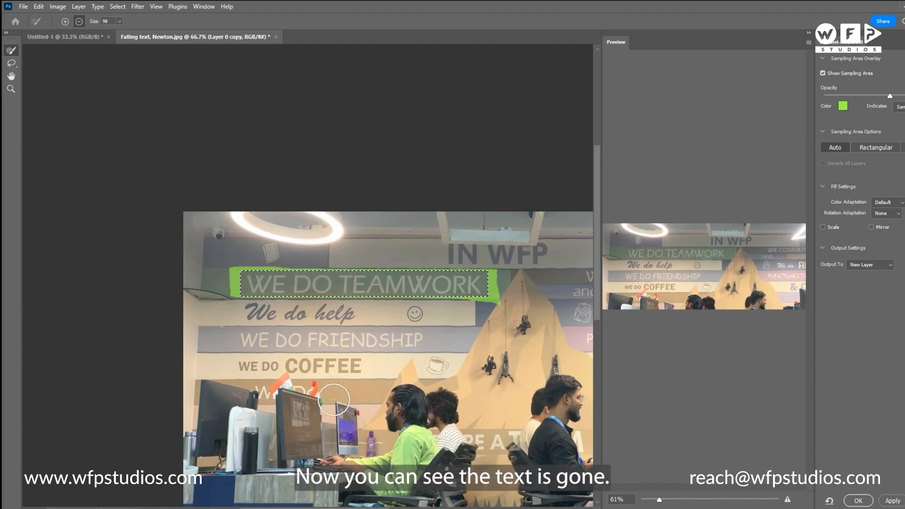
key("Return")
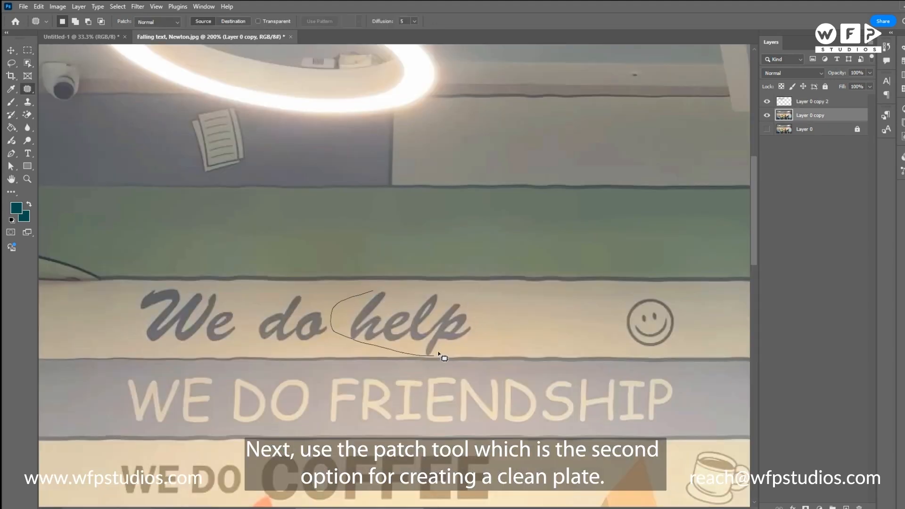
Patch out the word "help" on Layer 0 copy with clean cream wall beside it, and clear the selection.
left_click_drag(347, 296, 347, 297)
left_click_drag(396, 314, 514, 313)
key("ctrl+d")
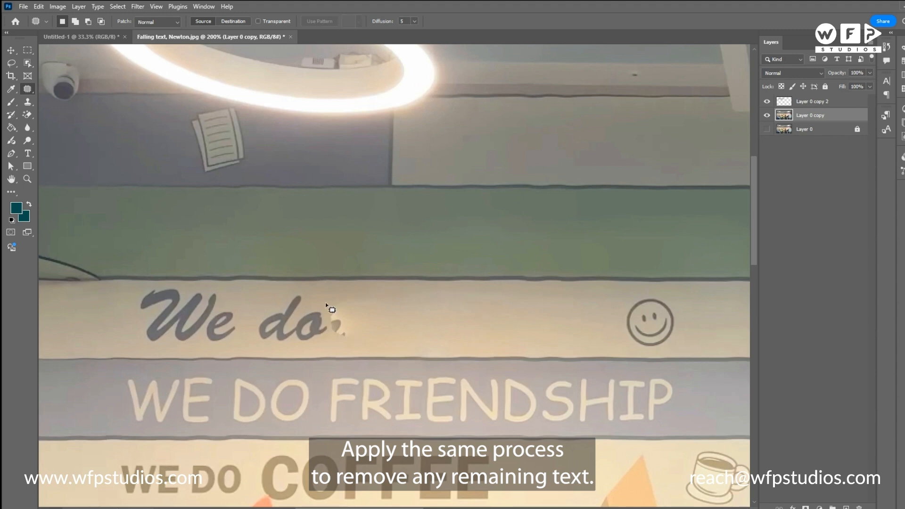
Patch out the remaining words "We do" on the cream band using clean wall texture next to them.
left_click_drag(411, 327, 429, 343)
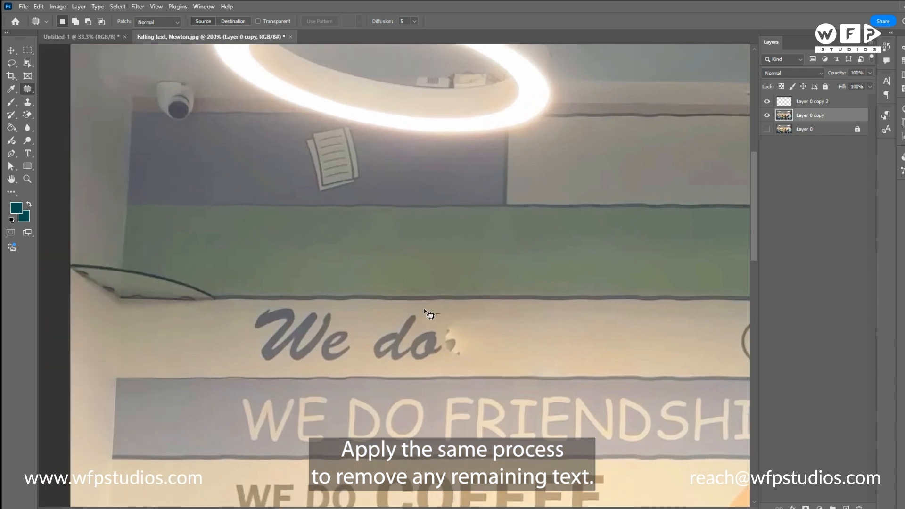
mouse_move(424, 311)
left_mouse_down()
mouse_move(382, 314)
mouse_move(364, 346)
left_mouse_up()
mouse_move(443, 311)
left_mouse_down()
mouse_move(427, 312)
mouse_move(526, 329)
left_mouse_up()
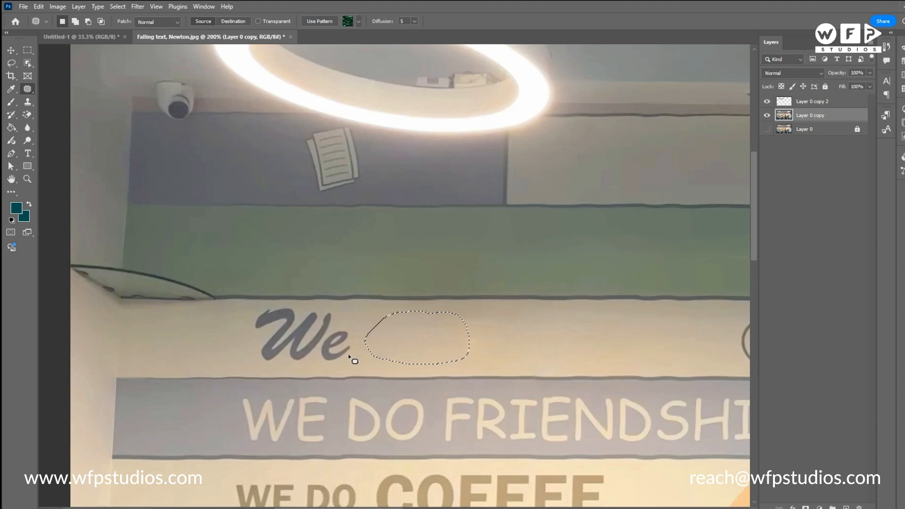
left_click_drag(264, 325, 432, 321)
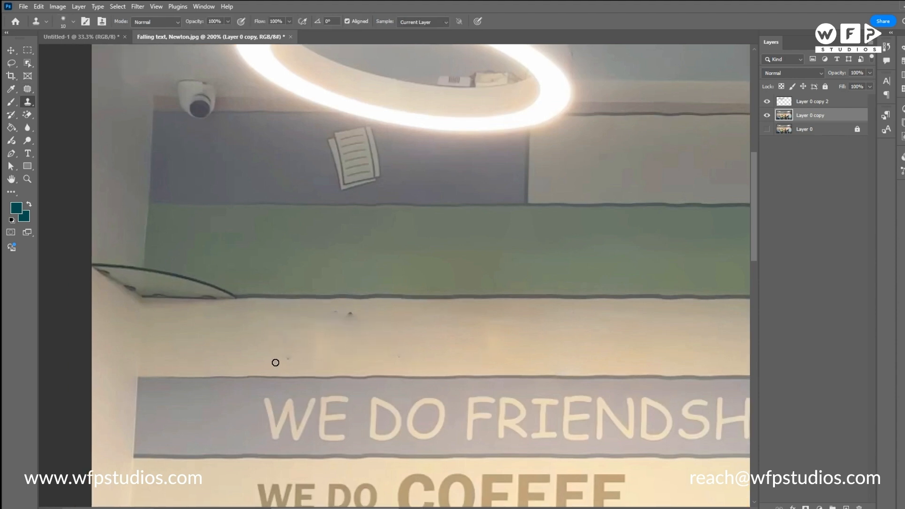
Clone clean cream wall over the leftover specks on the patched band, and toggle the retouched layers to compare.
left_click(276, 363, "alt")
mouse_move(344, 340)
left_mouse_down()
mouse_move(357, 315)
mouse_move(337, 330)
mouse_move(458, 301)
left_mouse_up()
scroll(342, 326, "down", 2)
scroll(350, 327, "up", 2)
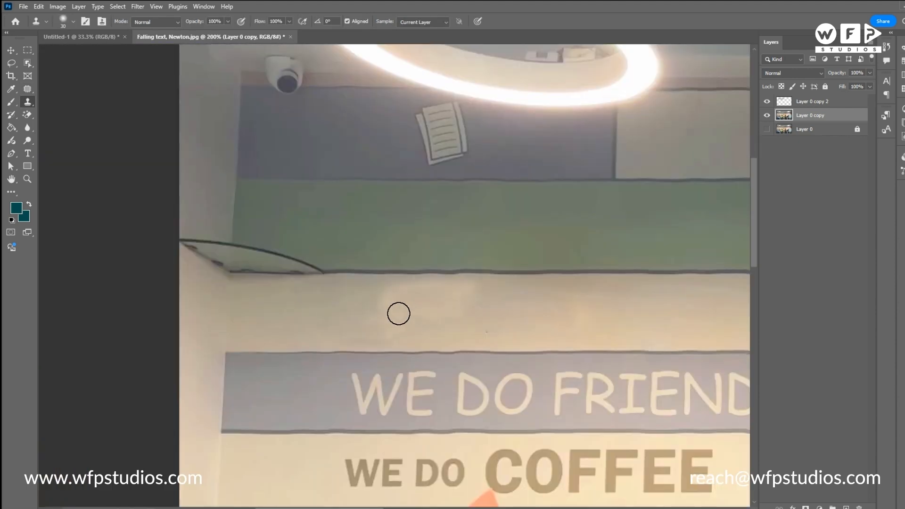
left_click(767, 115)
left_click(767, 101)
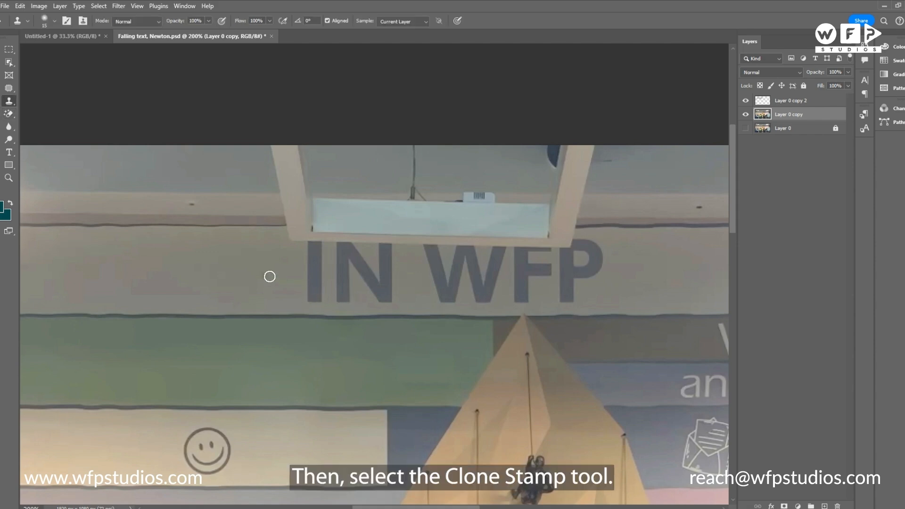
Clone Stamp clean wall over the IN WFP lettering with a larger brush.
key("bracketright")
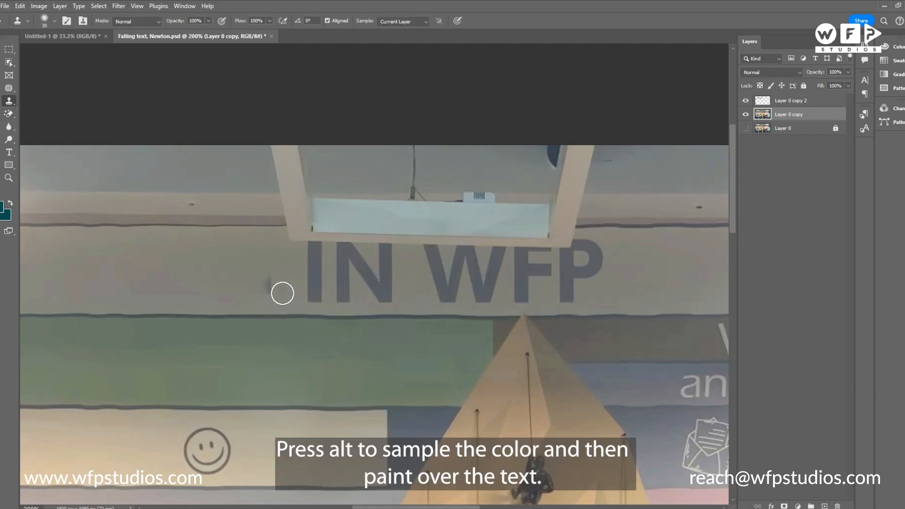
mouse_move(311, 291)
left_mouse_down()
mouse_move(367, 291)
mouse_move(305, 308)
mouse_move(358, 301)
left_mouse_up()
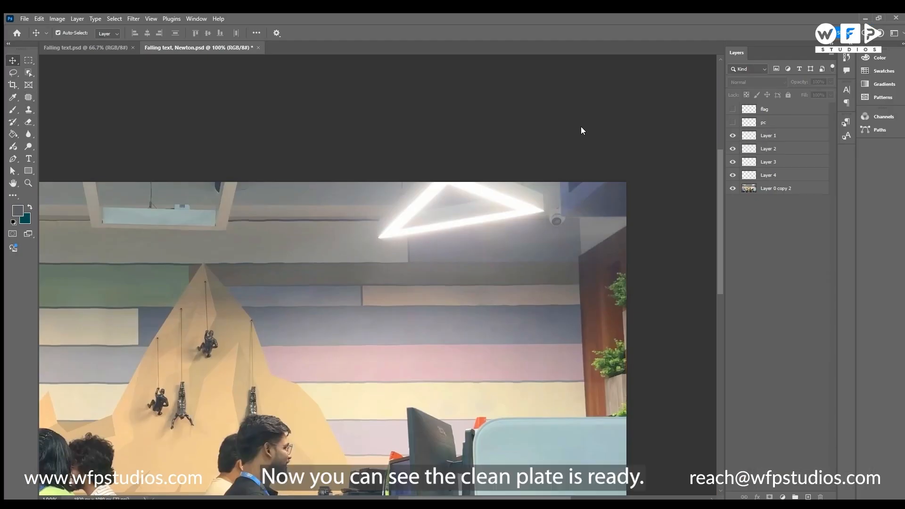
Show the remaining hidden letter layers in Falling text.psd from Layer 68 downward.
left_click(400, 216)
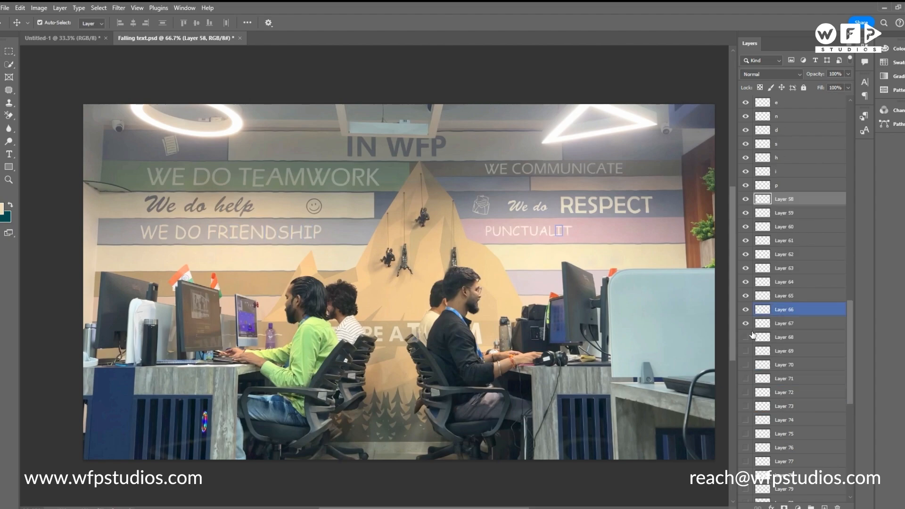
left_click_drag(746, 337, 746, 495)
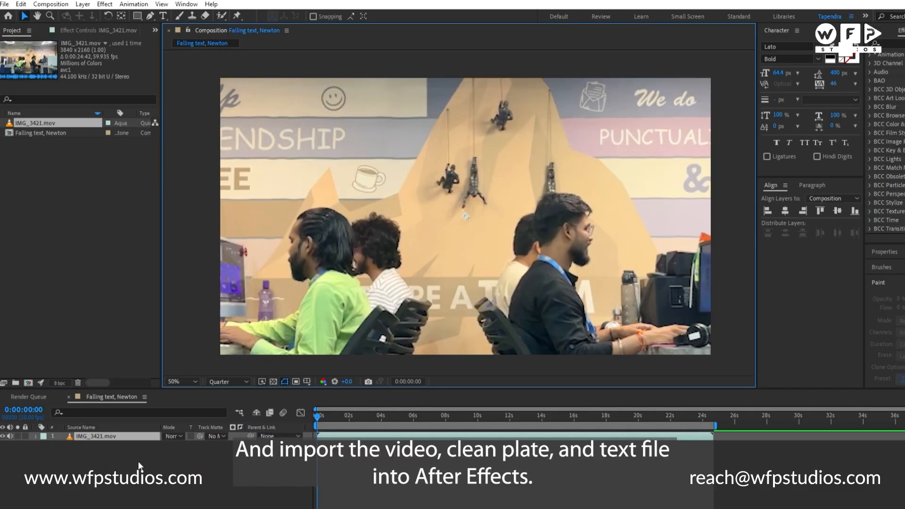
Switch to After Effects and add the clean-plate composition Falling text, Newton 2 to the Falling text, Newton timeline.
scroll(430, 277, "down", 2)
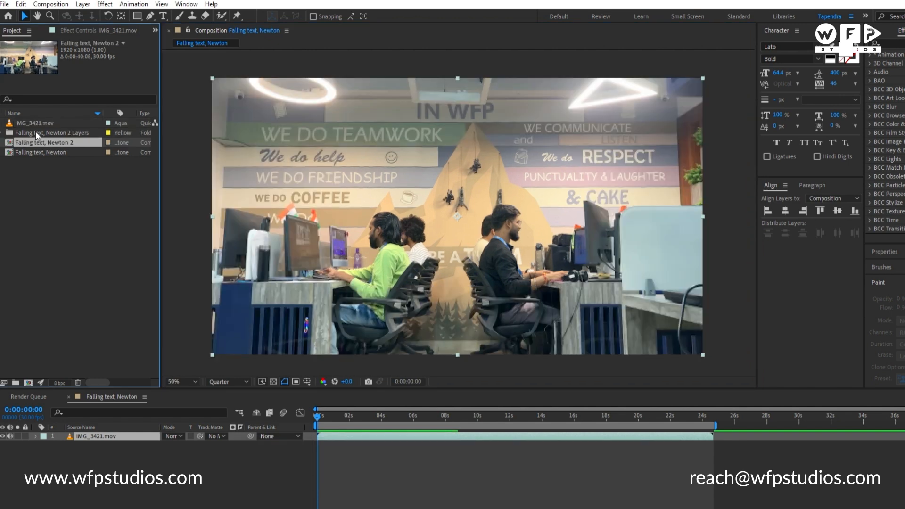
left_click_drag(63, 267, 96, 431)
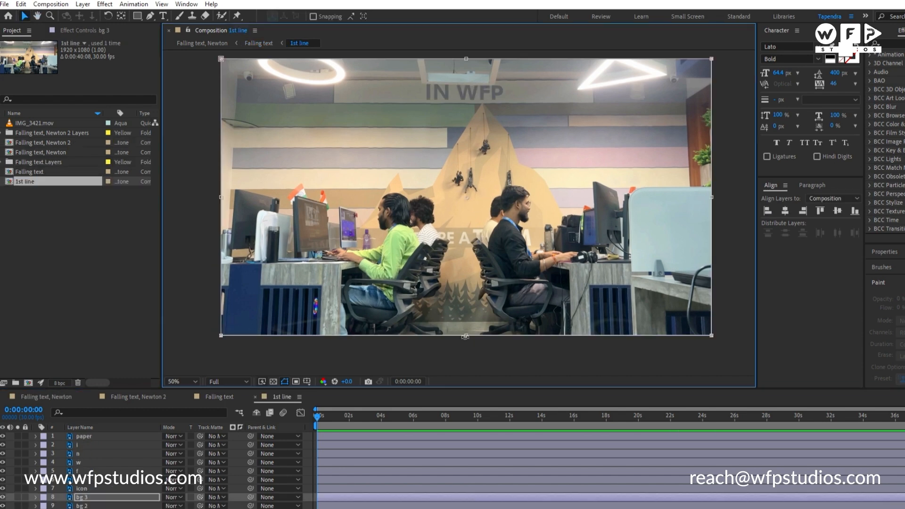
Shrink the bounds of bg 3 in the 1st line composition to a narrow strip along the IN WFP lettering.
left_click_drag(471, 329, 484, 98)
left_click_drag(453, 171, 465, 286)
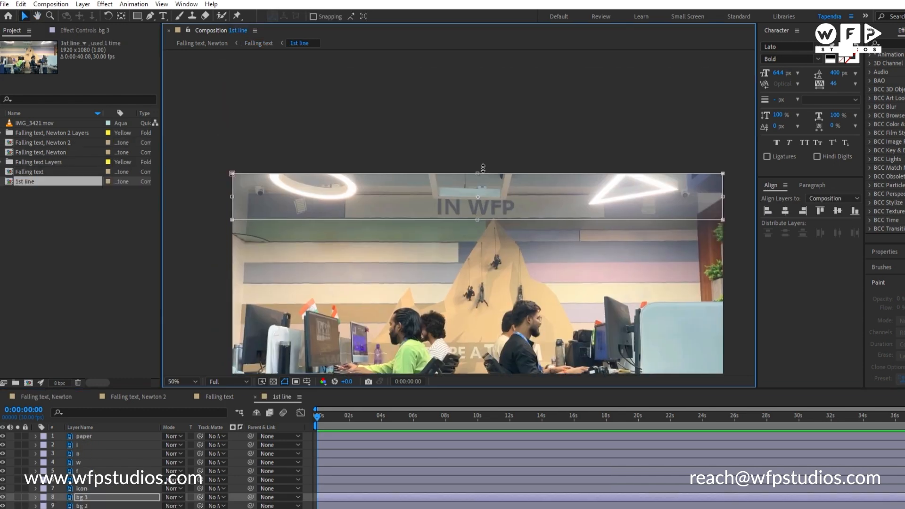
left_click_drag(482, 169, 445, 203)
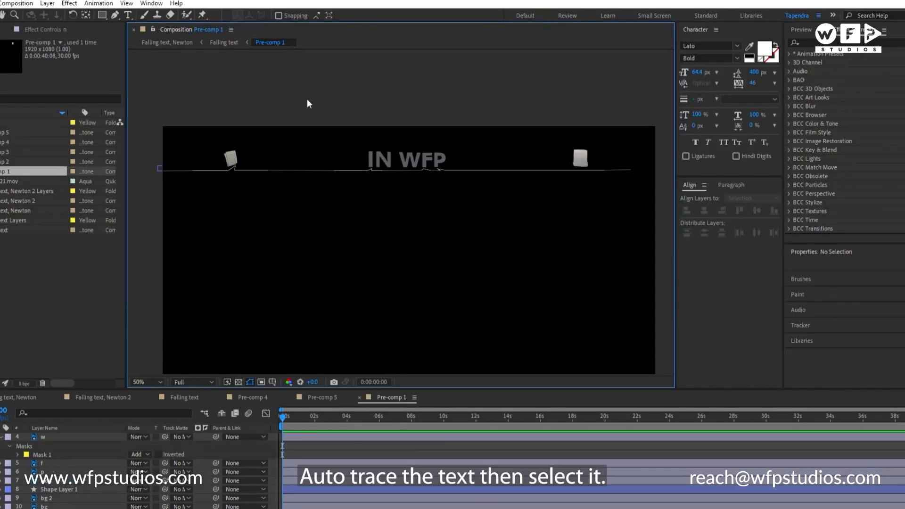
Select the traced IN WFP letters and the paper icons together in Pre-comp 1.
left_click_drag(220, 104, 582, 191)
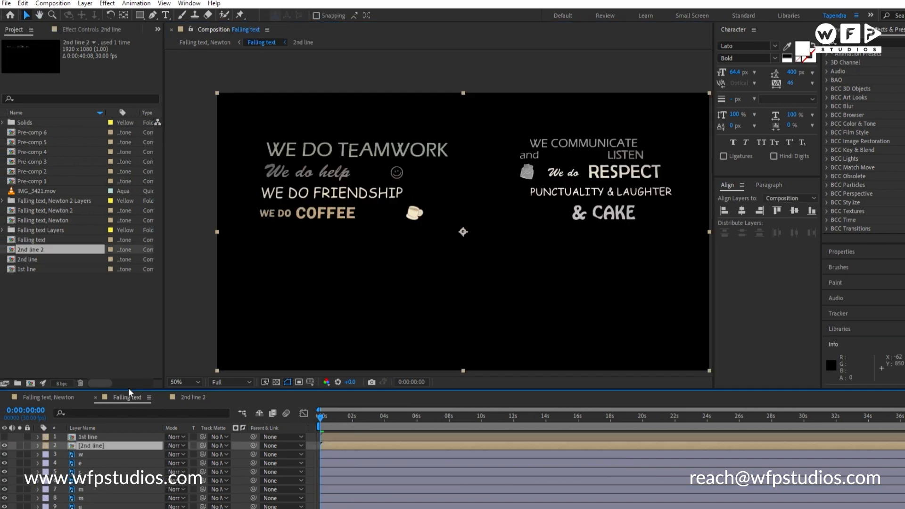
Open the Falling text, Newton composition and examine the text lines over the clean plate.
left_click(55, 396)
scroll(311, 287, "down", 2)
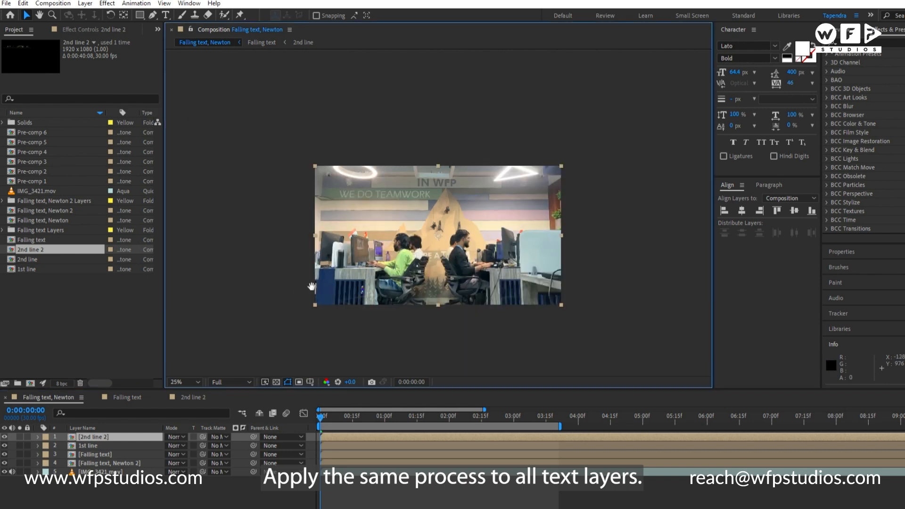
mouse_move(362, 295)
left_mouse_down()
mouse_move(384, 294)
mouse_move(353, 309)
left_mouse_up()
scroll(398, 299, "up", 2)
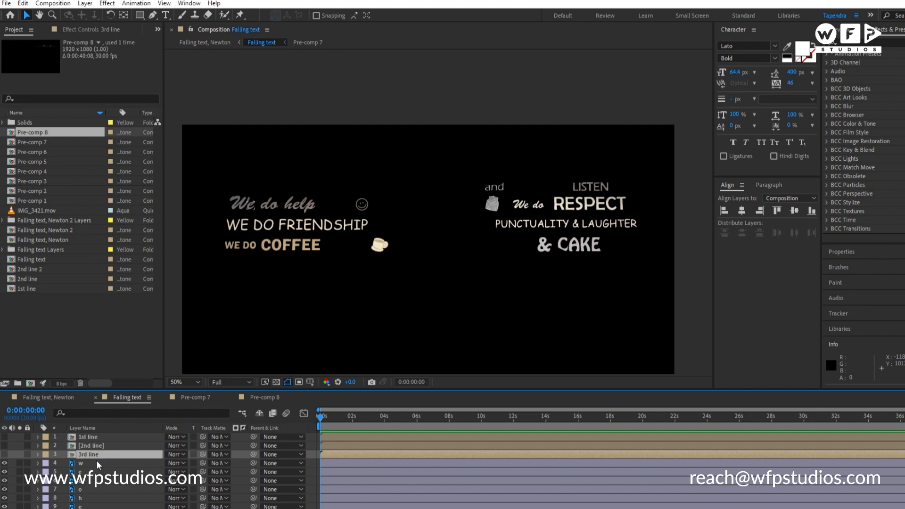
Select the w letter layer directly below 3rd line in the Falling text composition.
left_click(96, 461)
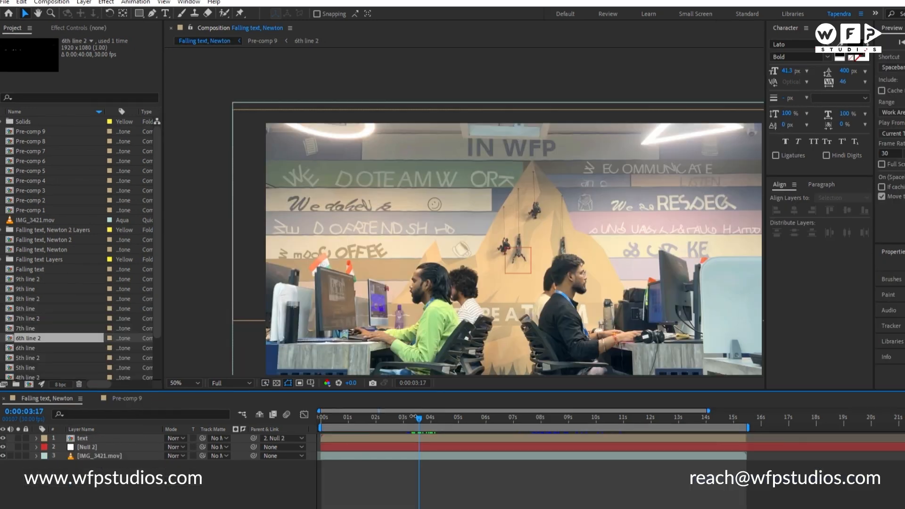
Open Pre-comp 9 and pick the end of the time-remapped 1st line 2 layer.
left_click(127, 398)
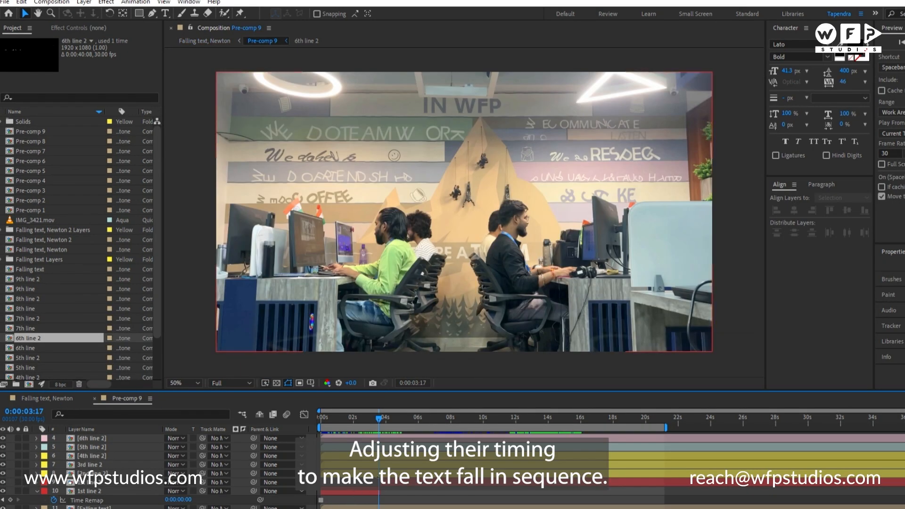
left_click(379, 490)
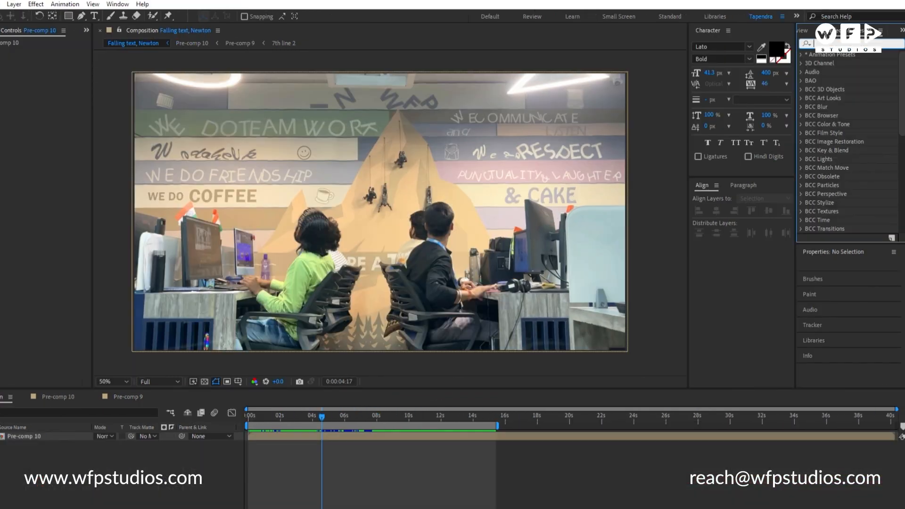
Find the Wiggle - position preset and apply it to the Pre-comp 10 layer.
type("wiggl")
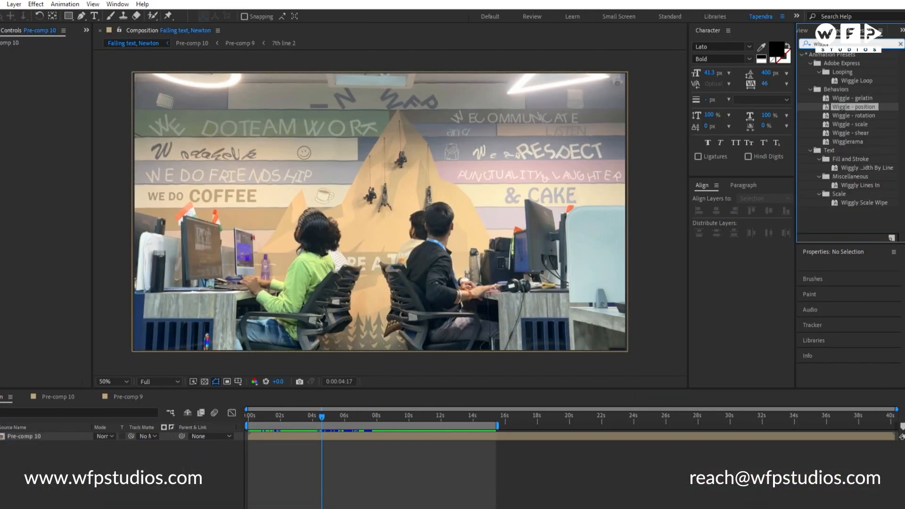
left_click_drag(850, 106, 788, 176)
left_click_drag(71, 479, 47, 435)
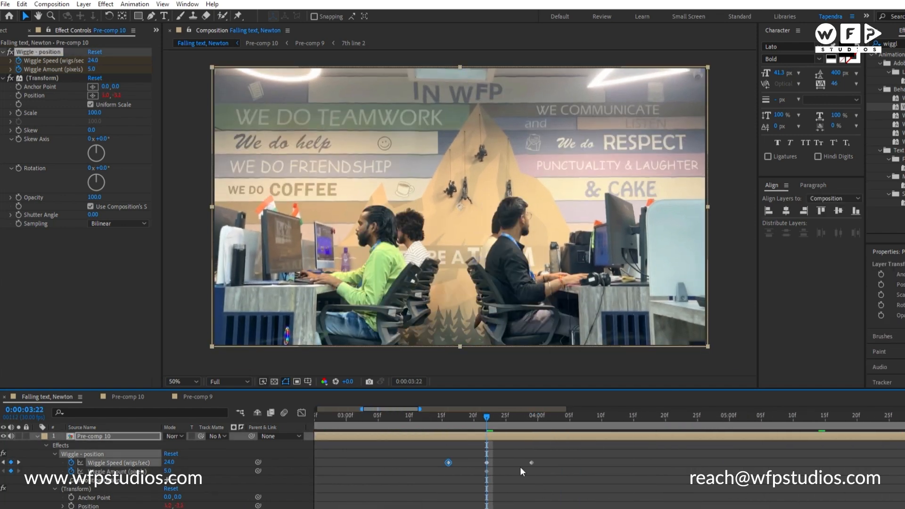
Space three Wiggle Speed keyframes on Pre-comp 10 around four seconds, using speeds 0 and 24, and preview the composition.
left_click(520, 467)
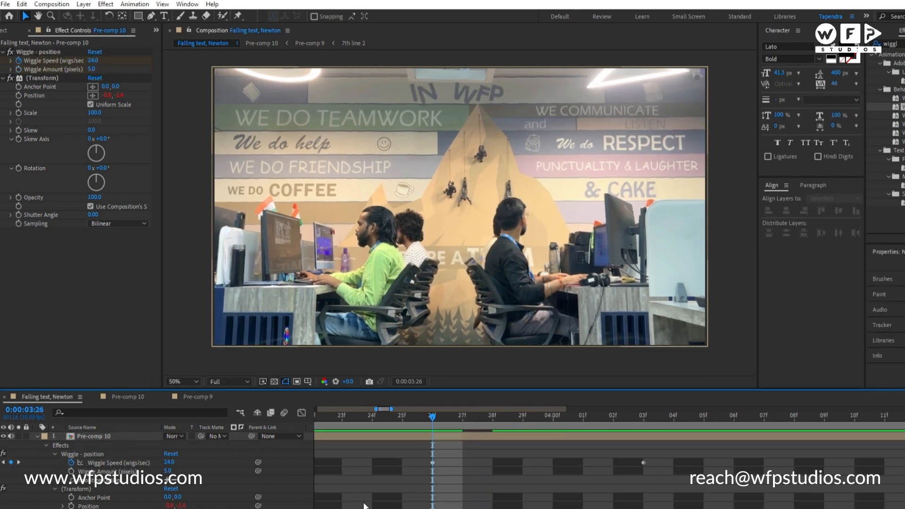
left_click(518, 468)
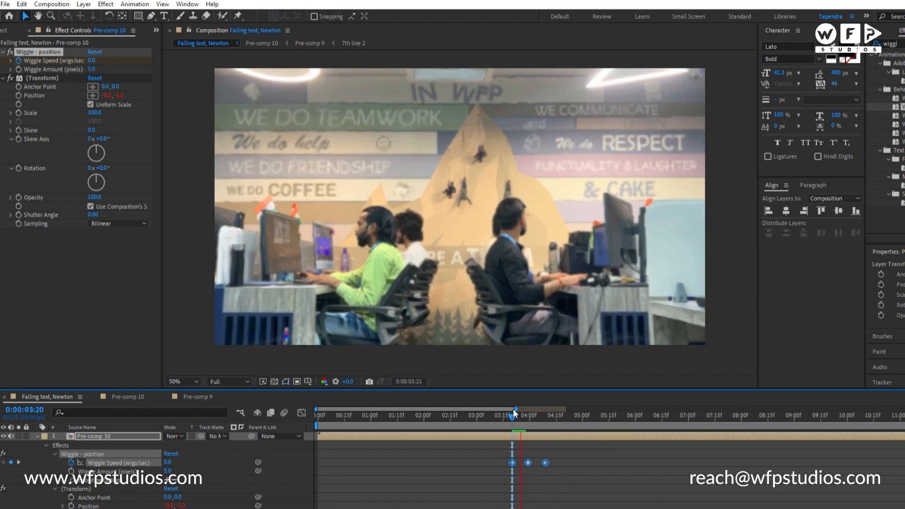
key("space")
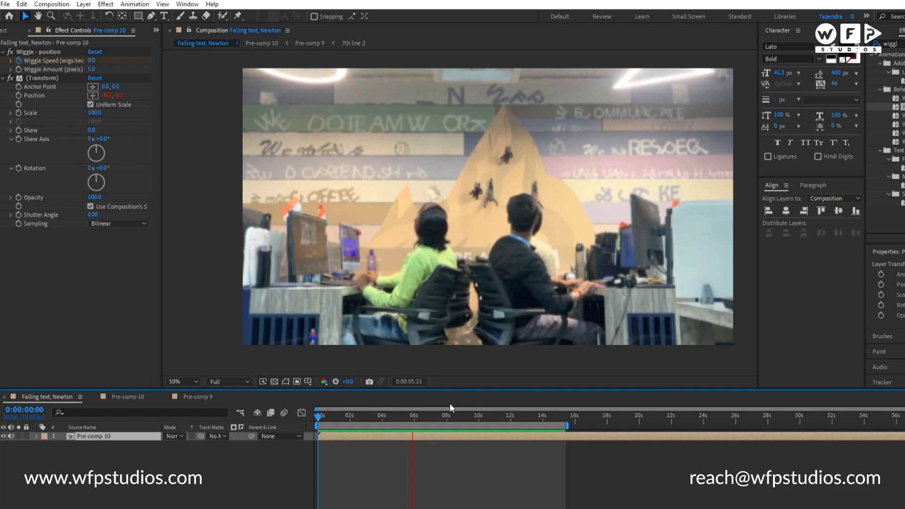
left_click_drag(437, 414, 305, 421)
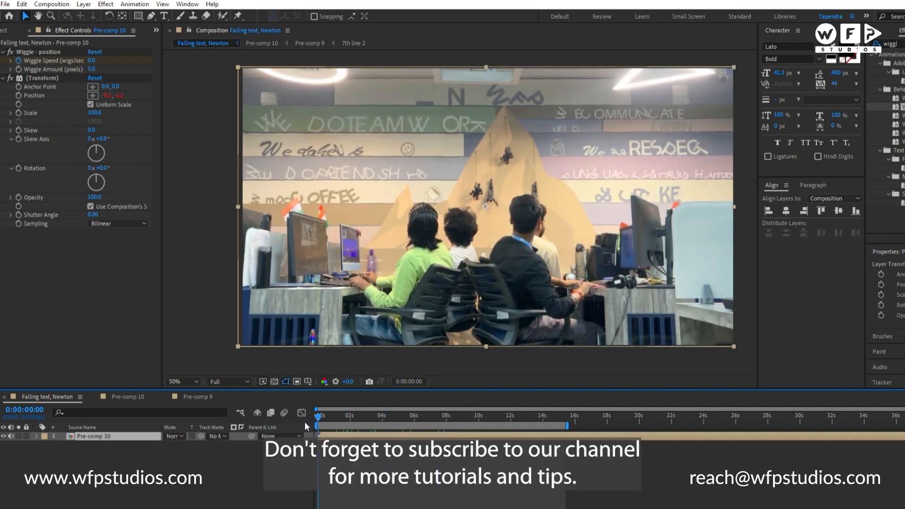